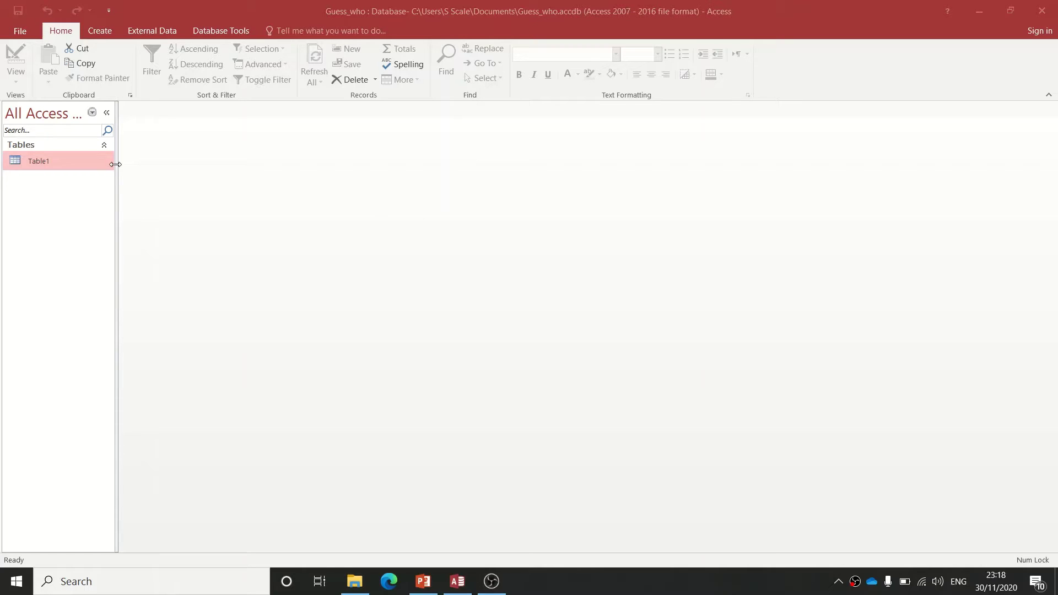
Open Table1 in Datasheet View to list all 24 Guess Who characters.
double_click(45, 160)
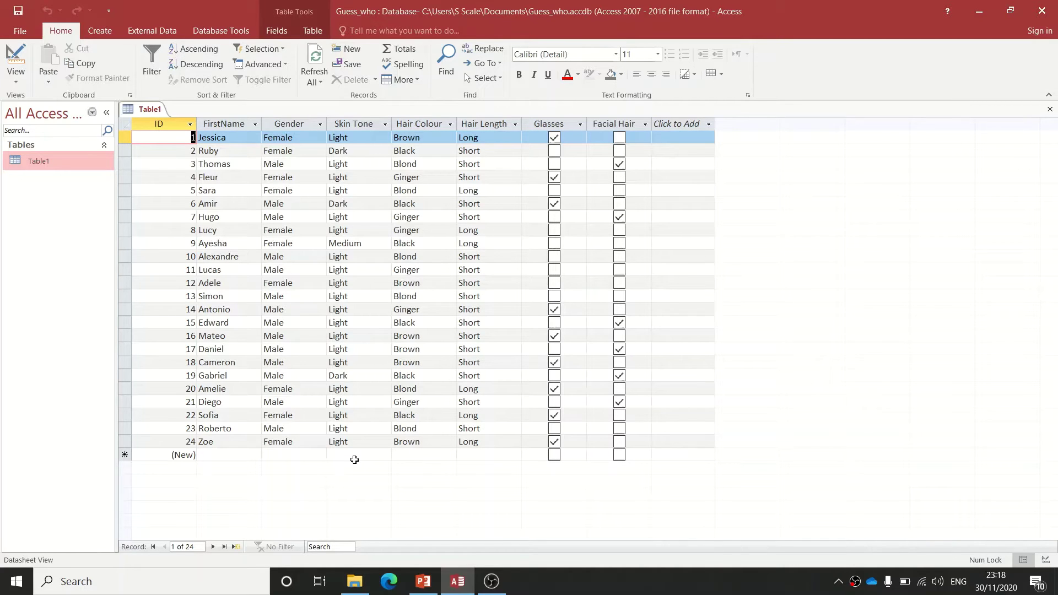
Create Query1 in Design View from Table1, enlarging its field list to show ID through Facial Hair.
left_click(105, 30)
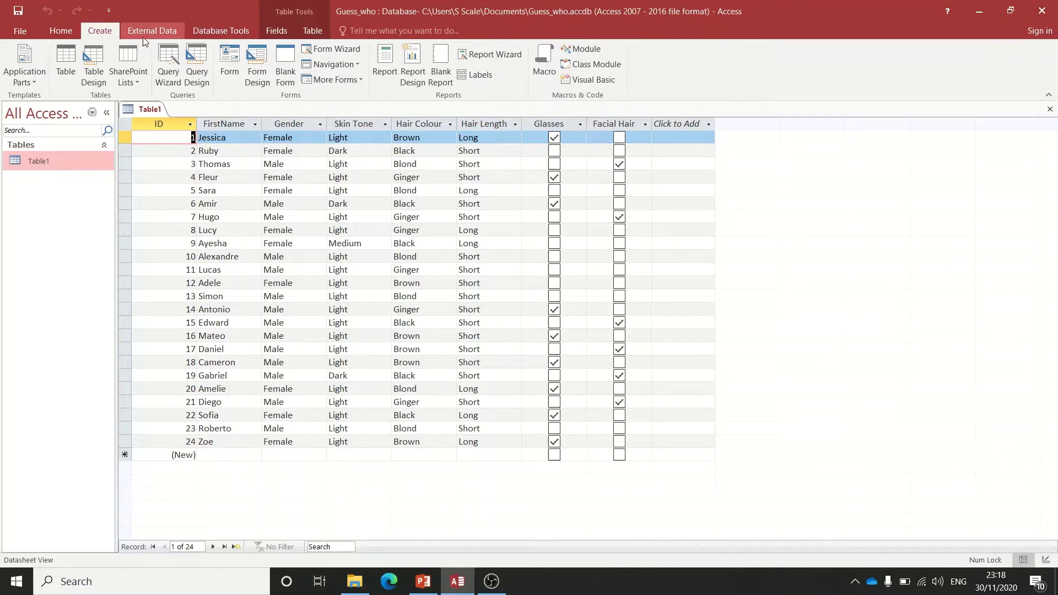
left_click(200, 60)
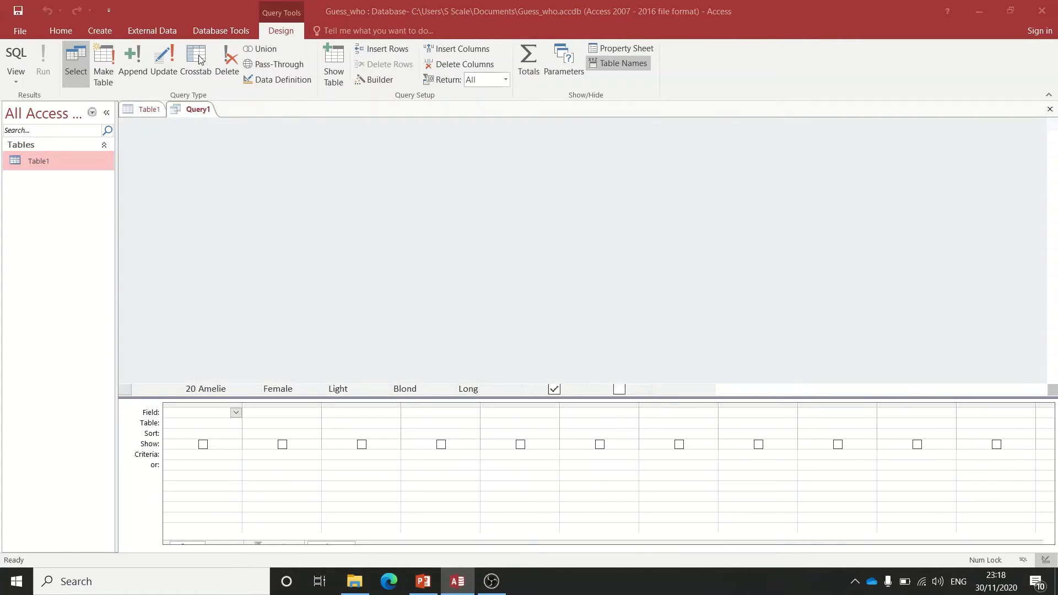
left_click_drag(503, 230, 460, 140)
left_click(510, 461)
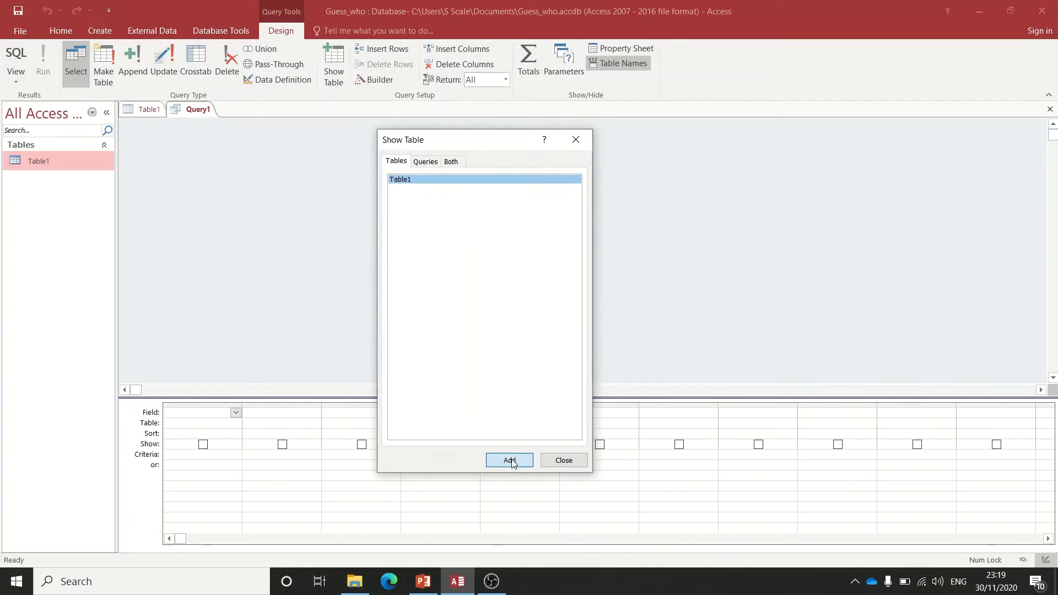
left_click(568, 460)
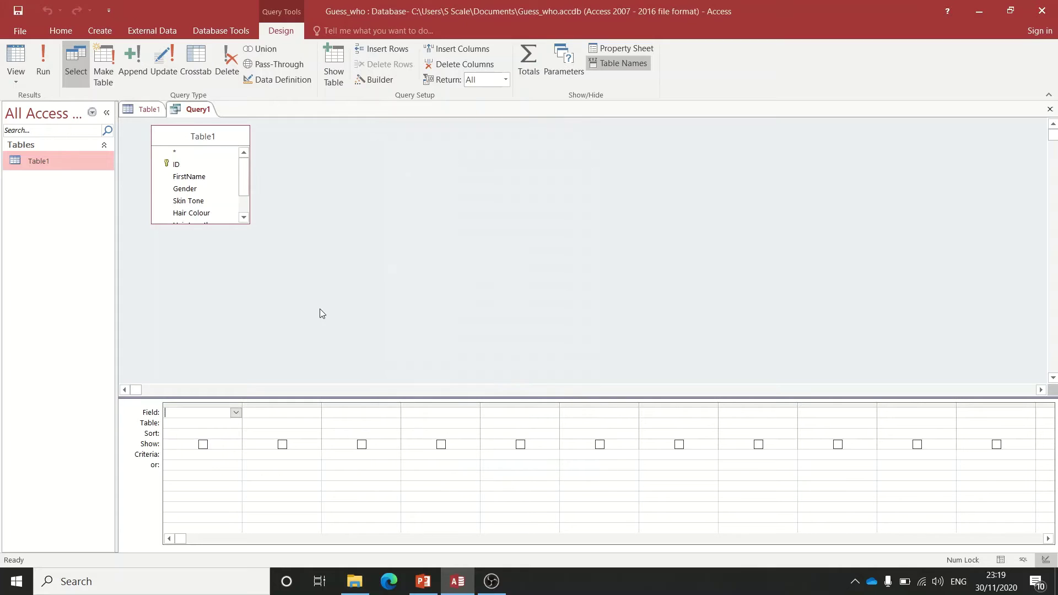
left_click(224, 222)
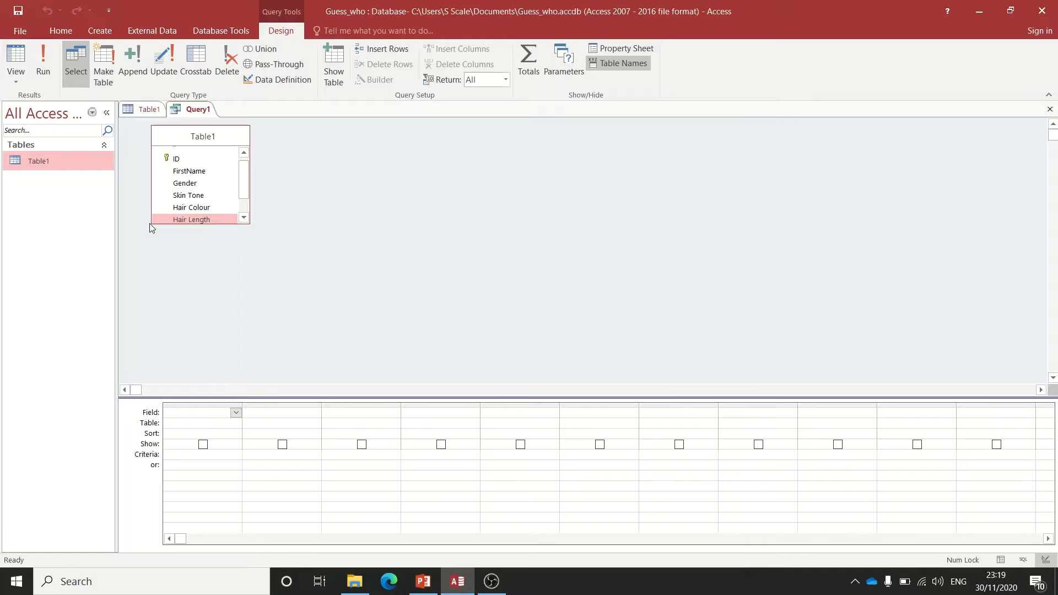
left_click_drag(160, 223, 185, 287)
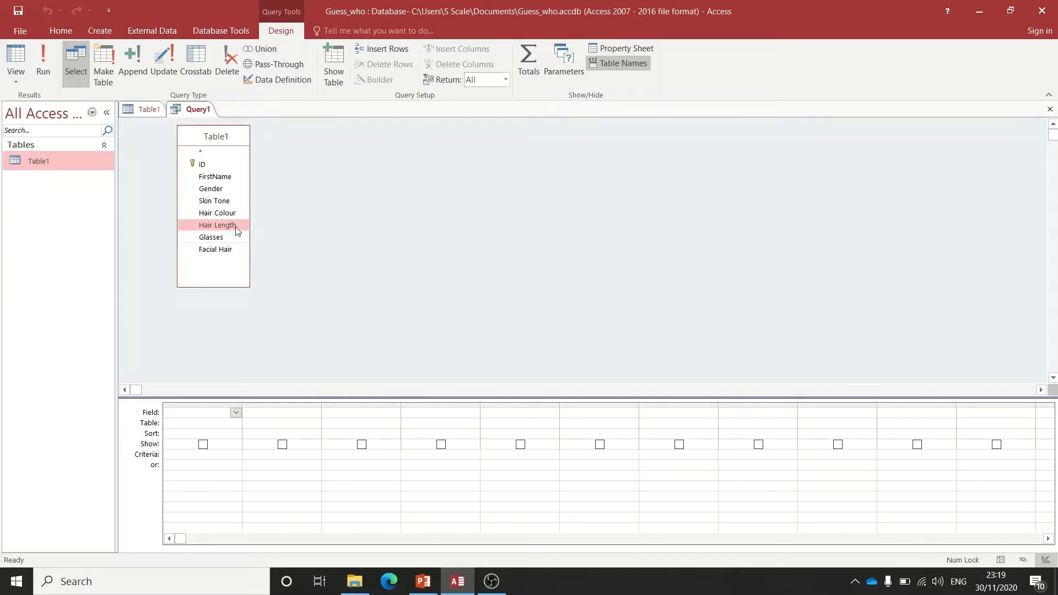
Add ID, FirstName, Gender, Skin Tone, Hair Colour, Hair Length, Glasses and Facial Hair to the grid.
double_click(221, 166)
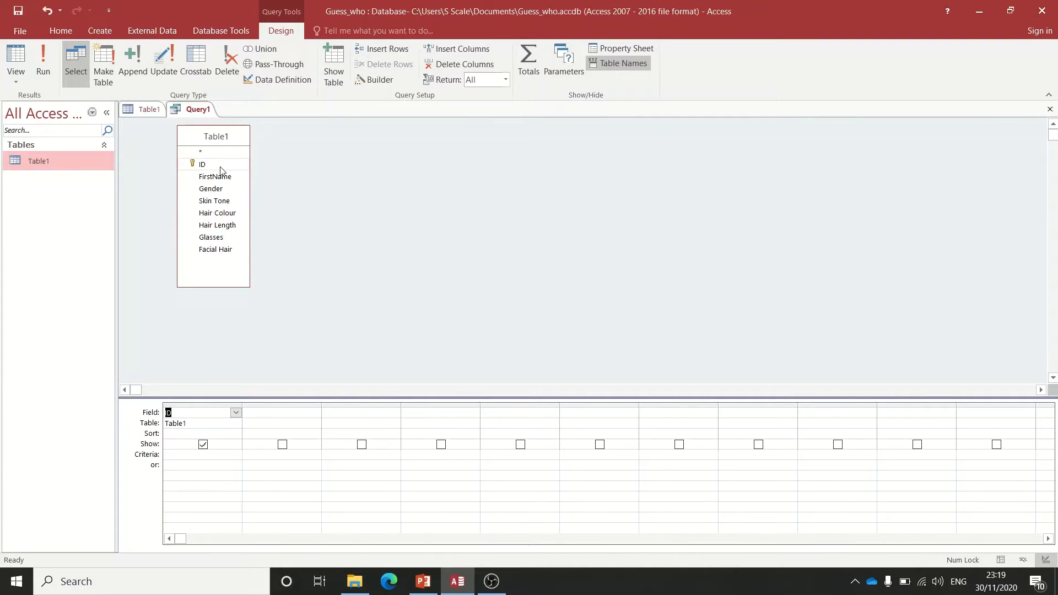
double_click(222, 176)
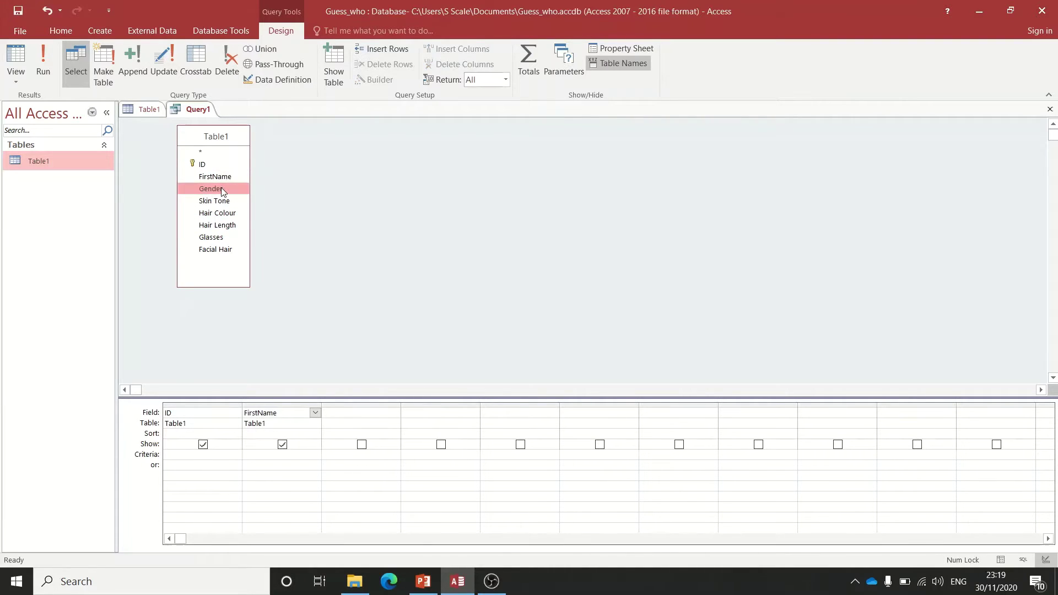
double_click(222, 190)
left_click(223, 202)
double_click(223, 203)
double_click(224, 213)
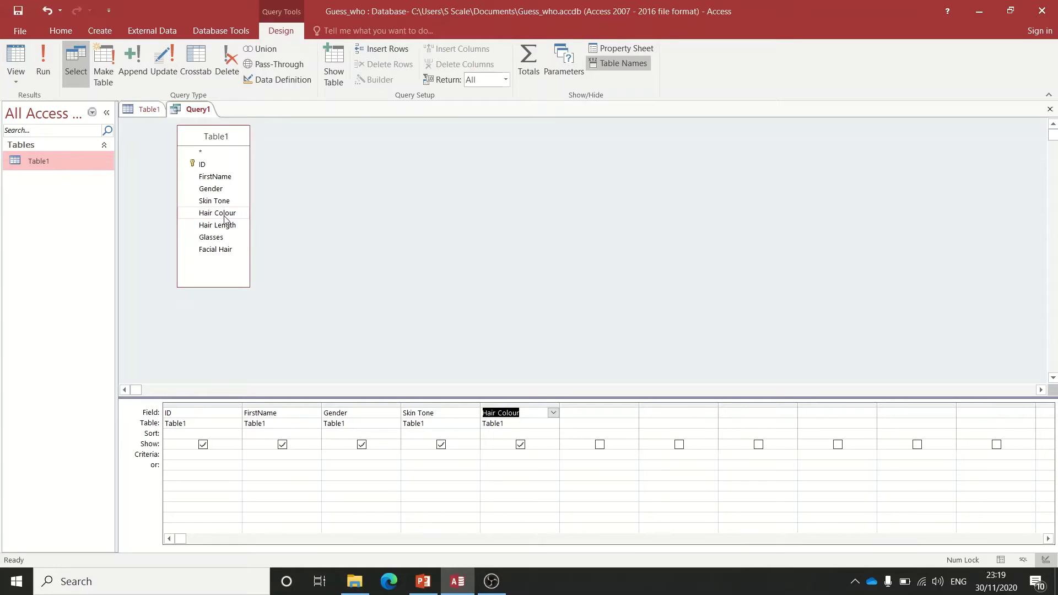
left_click(229, 226)
double_click(229, 226)
double_click(230, 238)
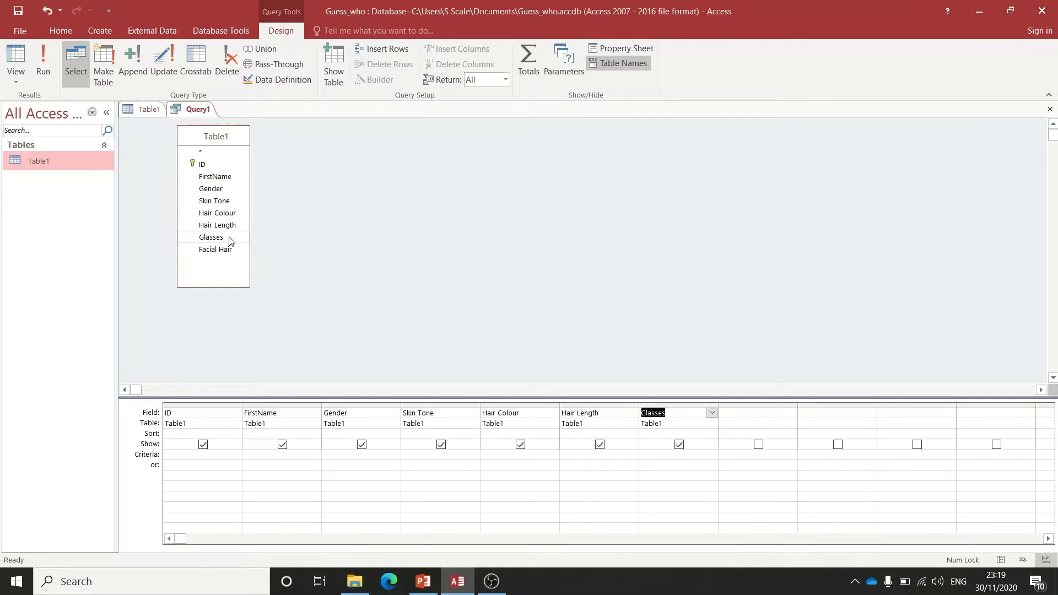
left_click(230, 252)
double_click(231, 252)
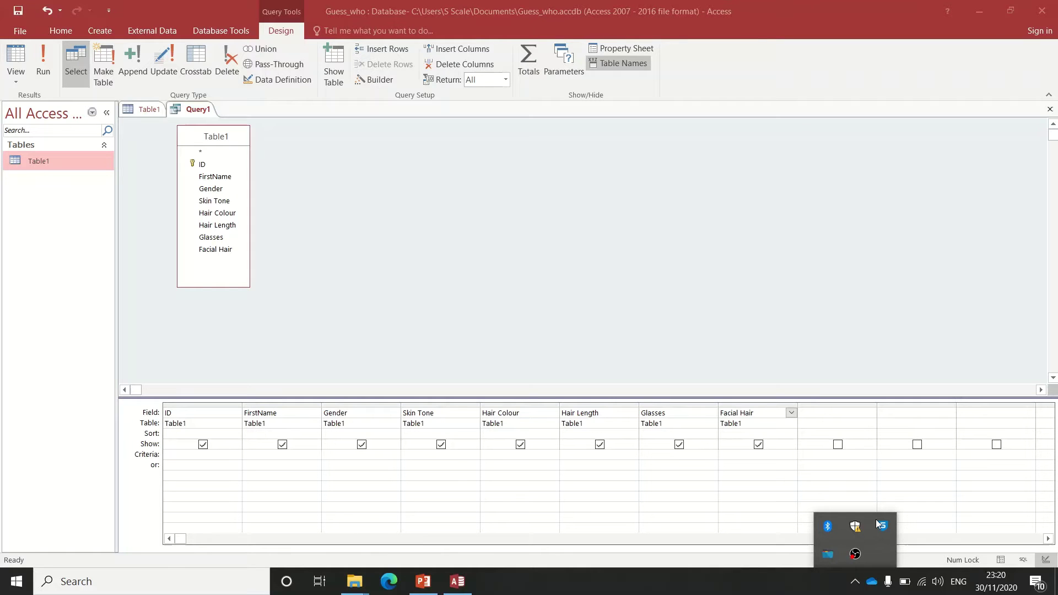
left_click(796, 325)
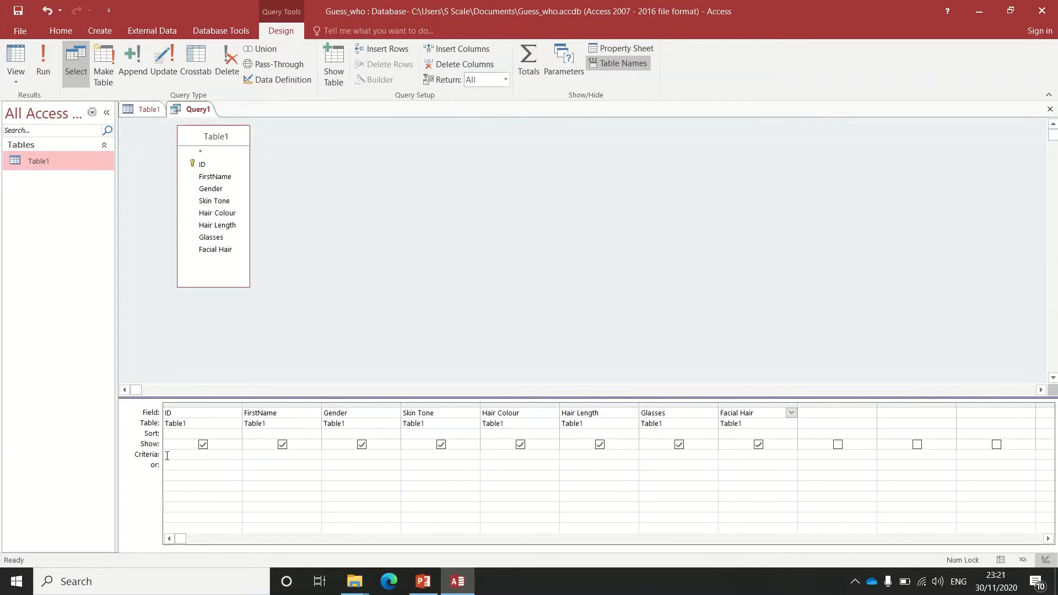
Enter 'Female' as the Gender criterion.
left_click(335, 455)
type("Female")
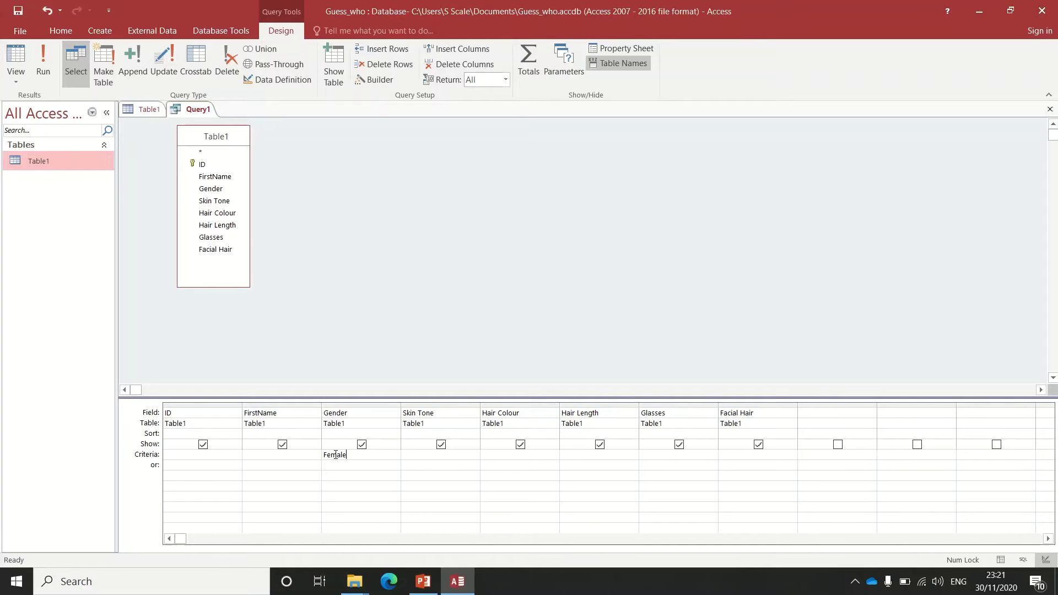
key("Tab")
Run the query to confirm 10 women are returned, then return to Design View.
left_click(48, 58)
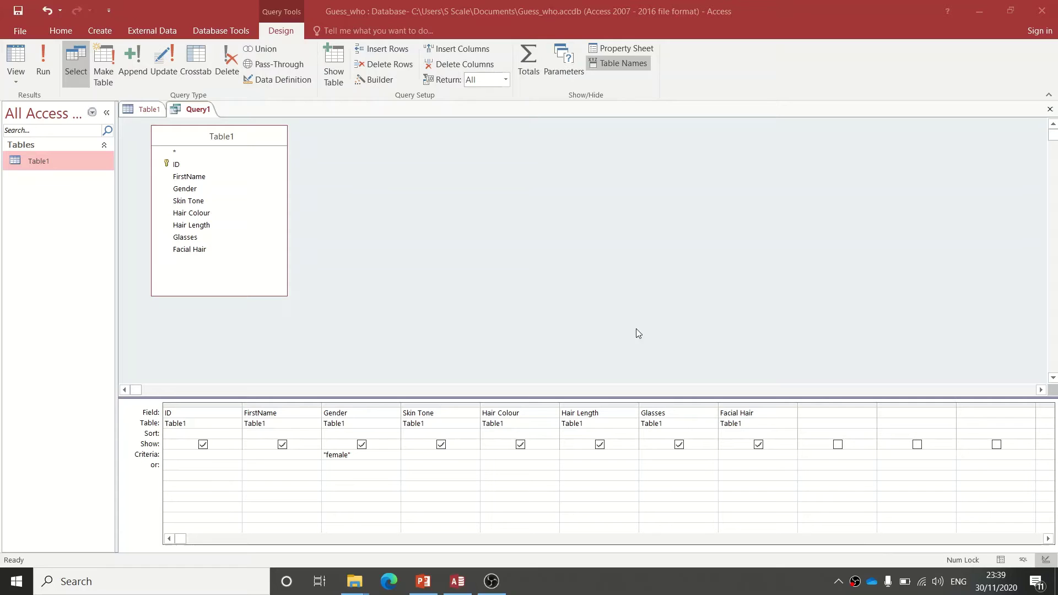
left_click(49, 59)
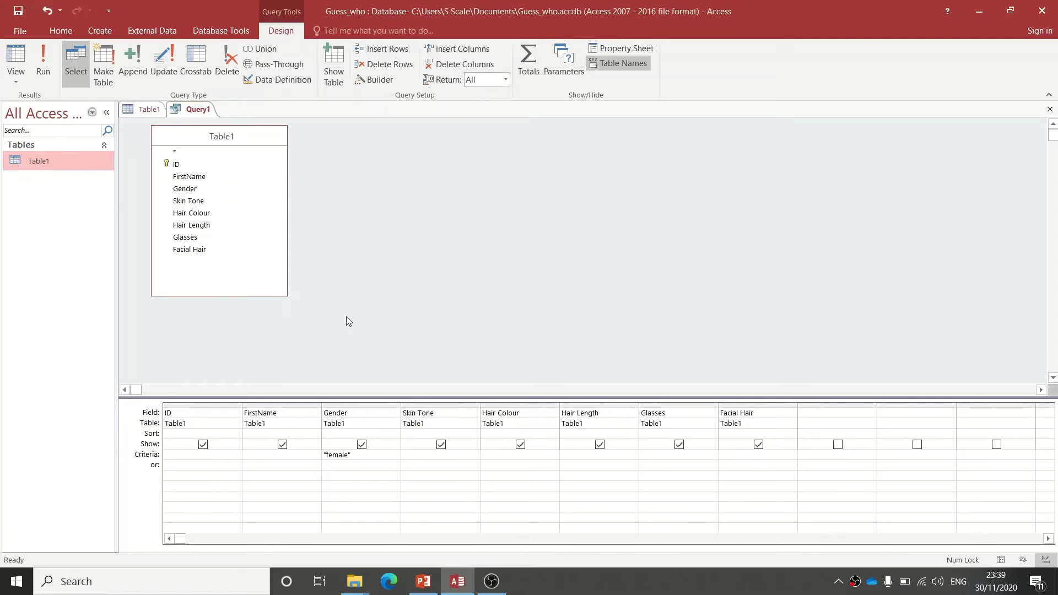
left_click(48, 56)
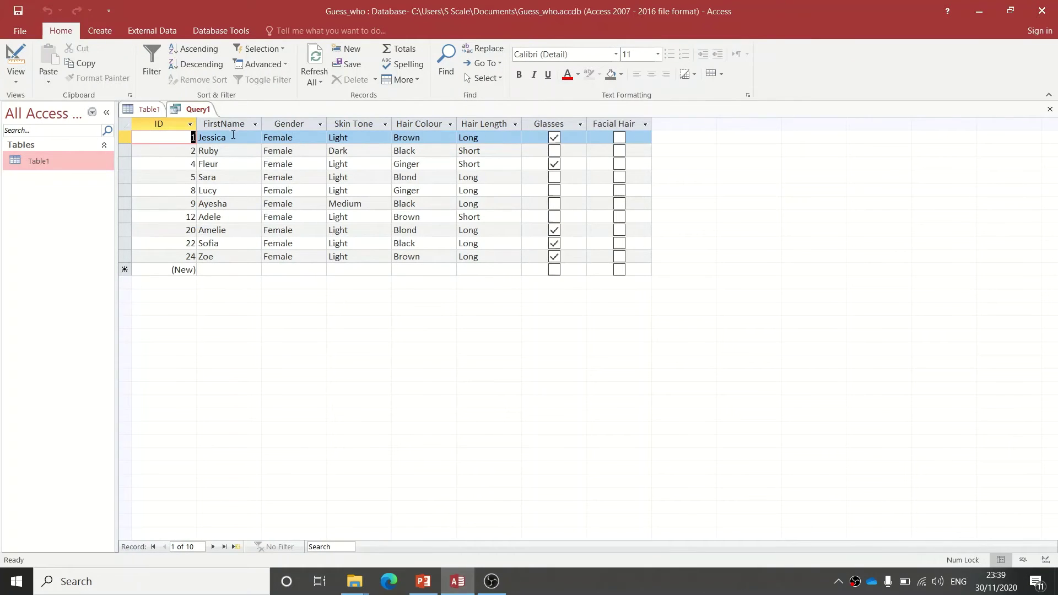
left_click(16, 58)
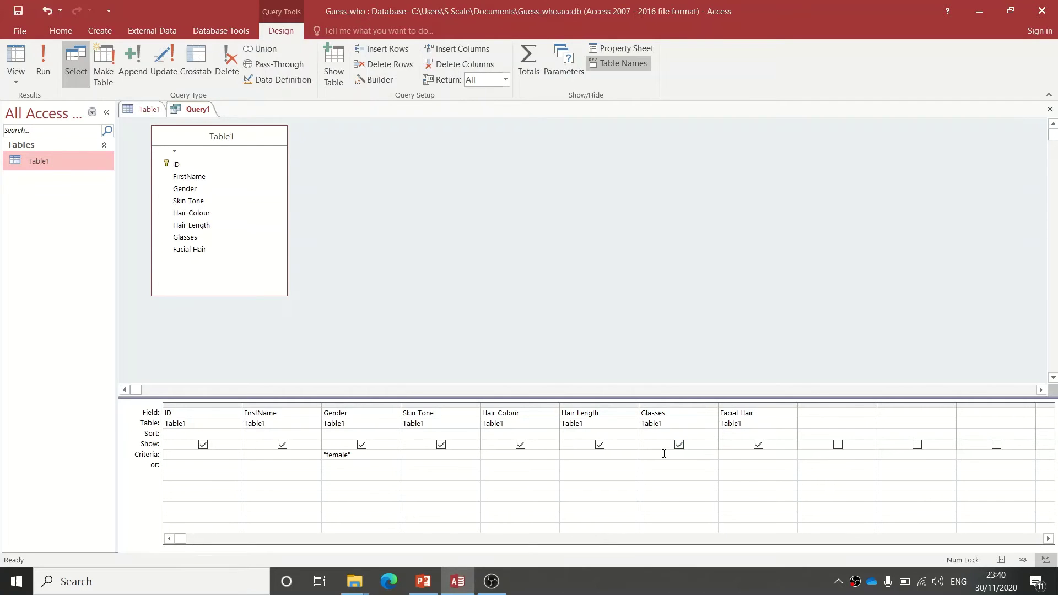
Enter False as the Glasses criterion and run the query, returning 5 women.
type("False")
left_click(43, 61)
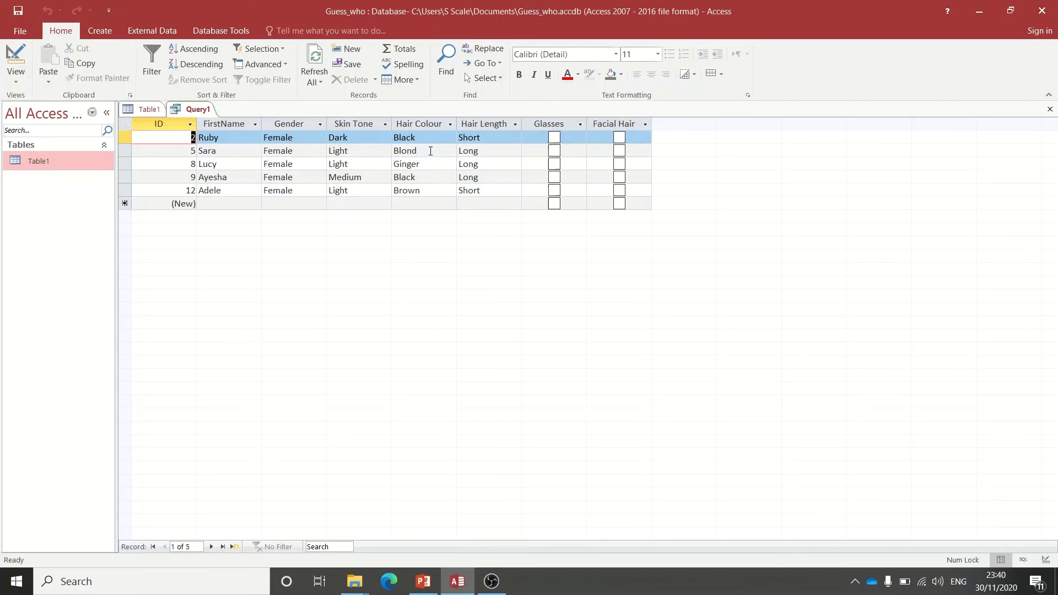
Set Hair Colour criteria to Black, or Brown on the or: row, and run the query, returning 8 records.
left_click(16, 60)
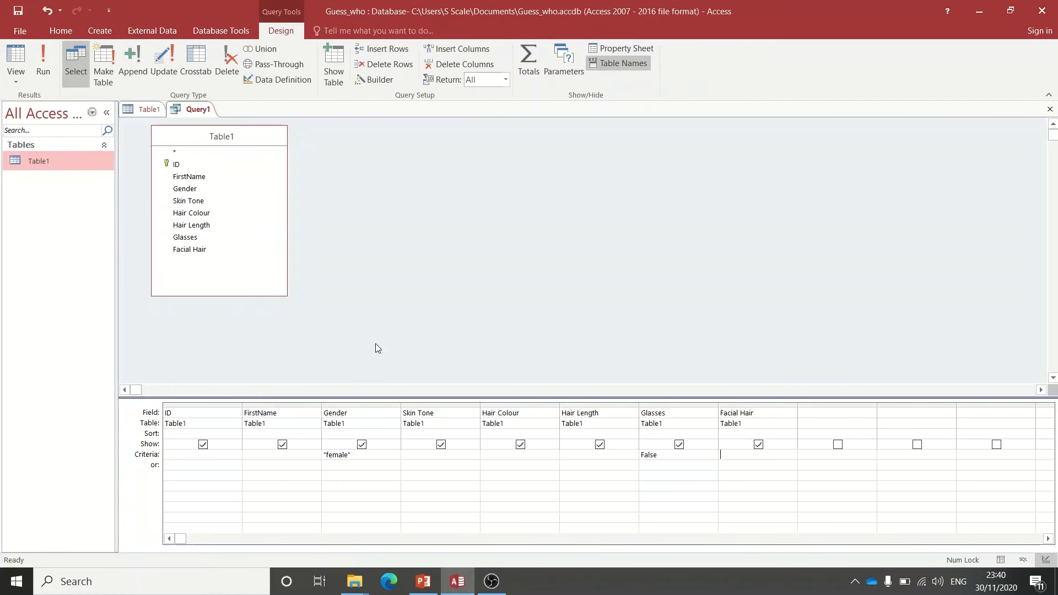
left_click(505, 456)
type("Black")
left_click(493, 466)
type("Brown")
key("Tab")
left_click(54, 52)
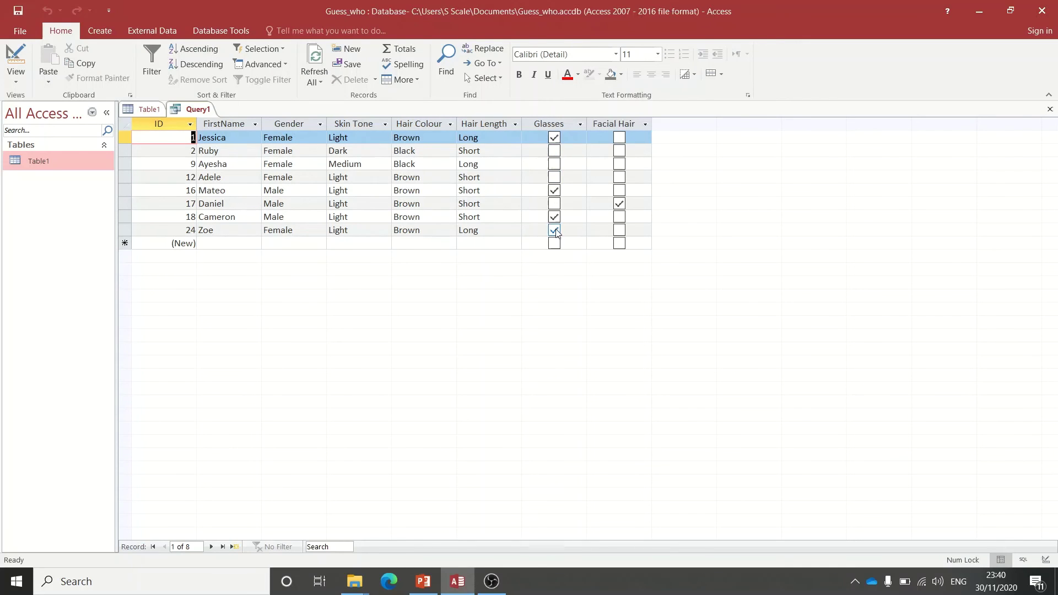
Copy the 'female' criterion into Gender's or: row.
left_click(13, 60)
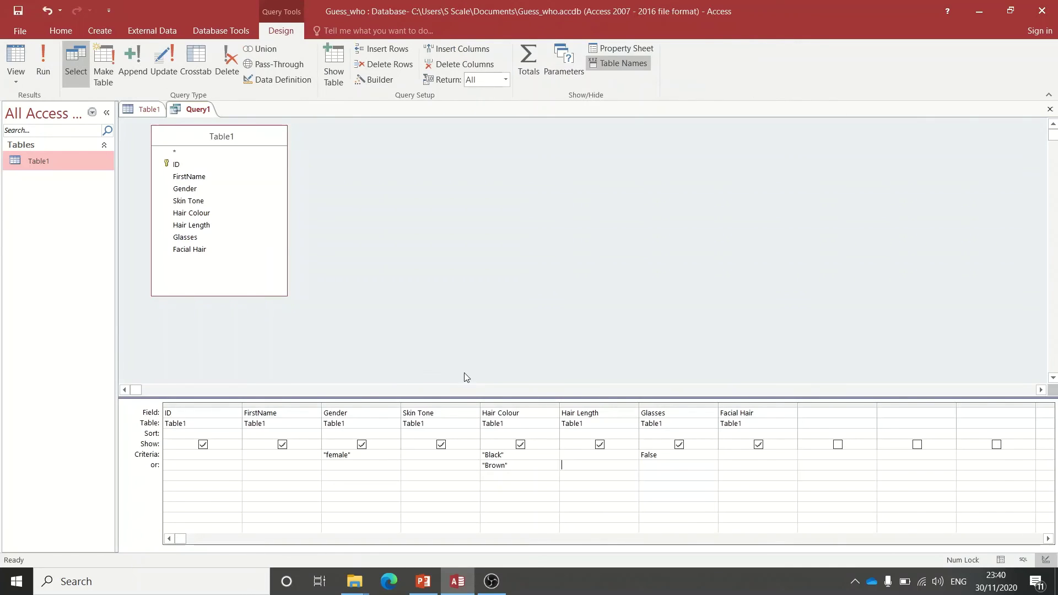
double_click(359, 456)
key("ctrl+c")
left_click(359, 465)
key("ctrl+v")
Copy False into Glasses' or: row and run the query, returning 3 women.
left_click_drag(661, 458, 640, 456)
key("ctrl+c")
left_click(652, 467)
key("ctrl+v")
left_click(49, 61)
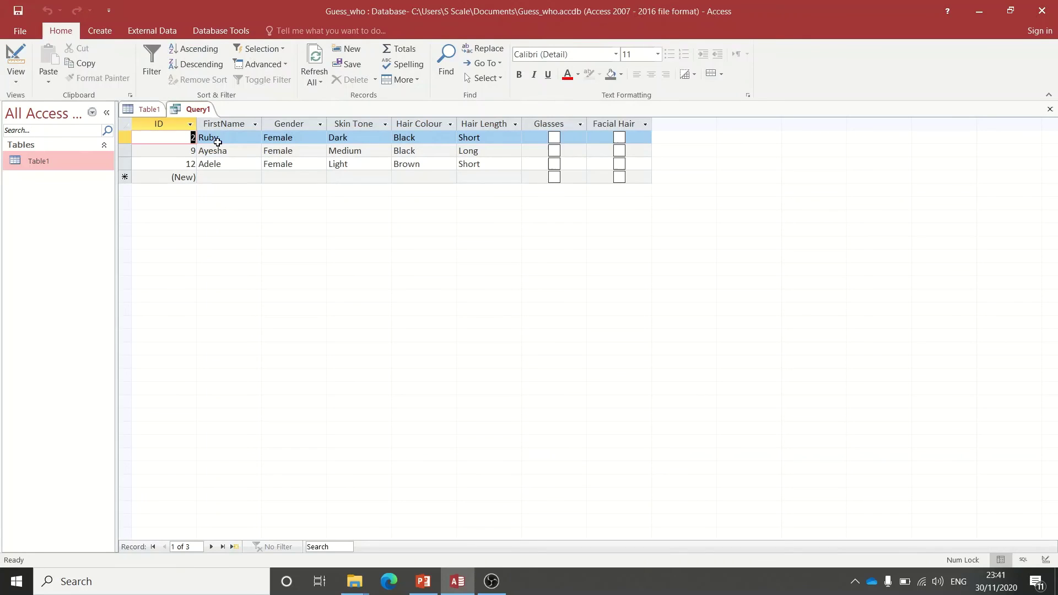